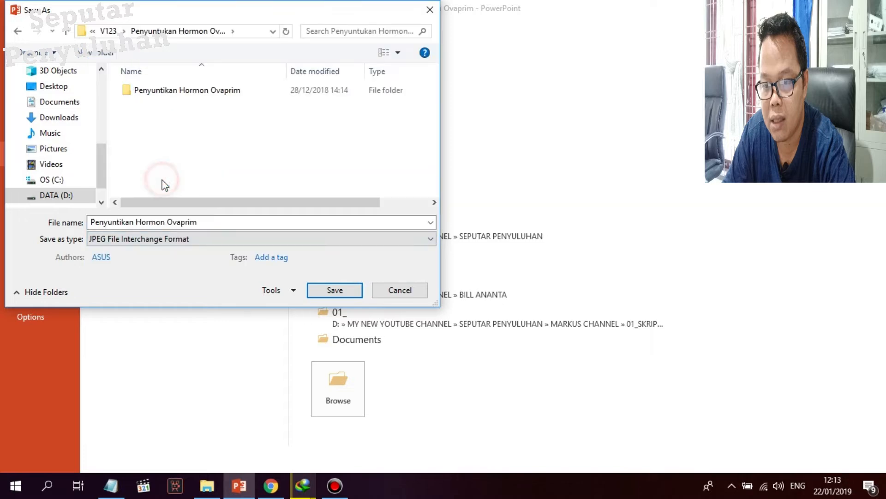
Step: Export the presentation slides as JPEG images named Penyuntikan Hormon Ovaprim, and browse the D: drive for the exported files
click(337, 291)
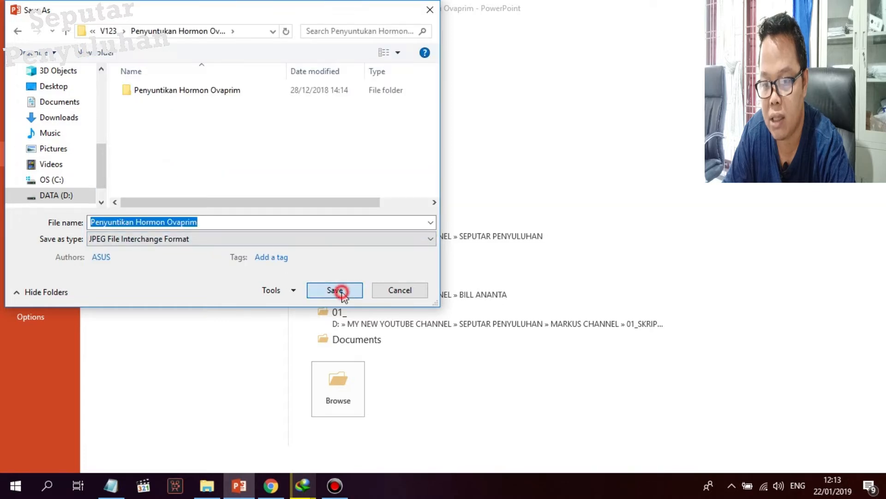
click(370, 279)
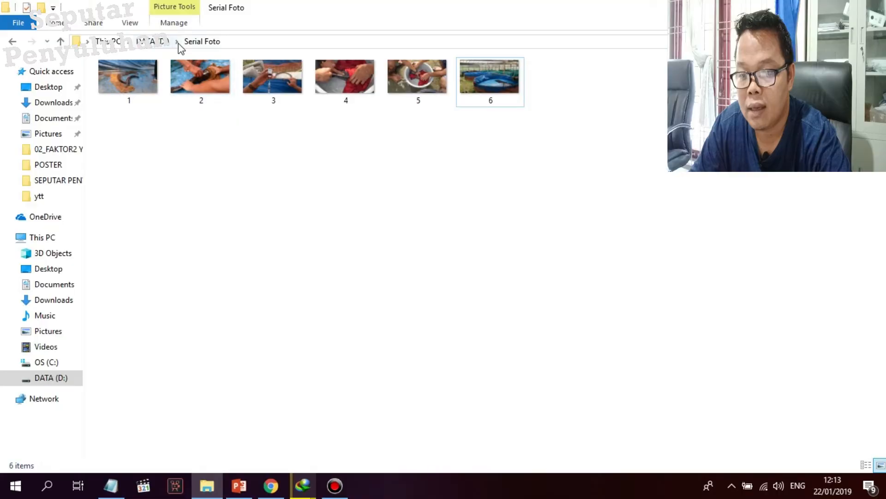
click(177, 42)
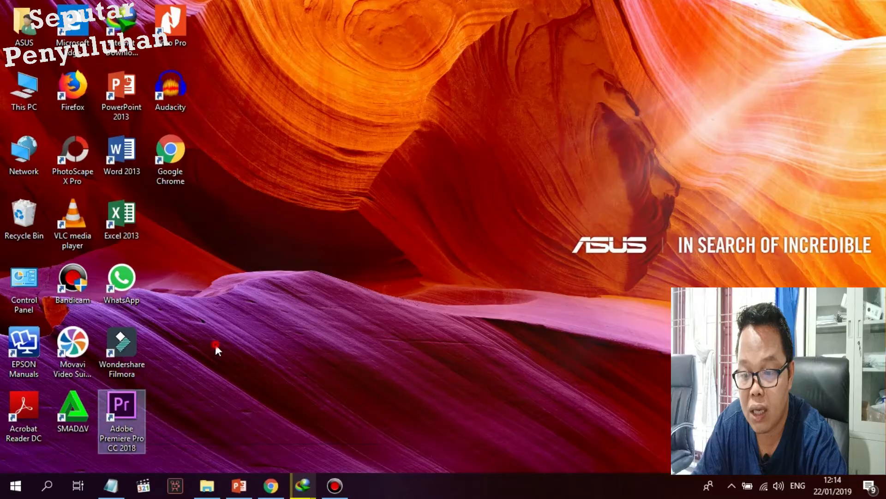
Step: Open Movavi Video Suite and start a new project
click(216, 344)
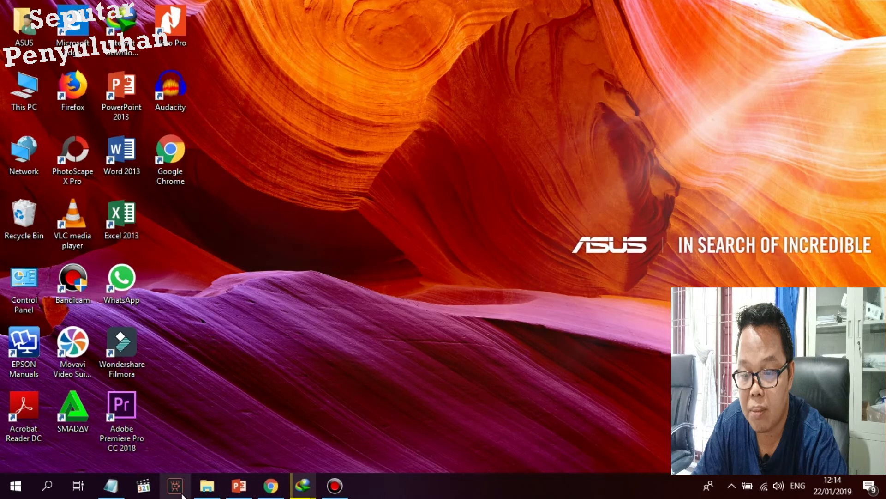
click(178, 488)
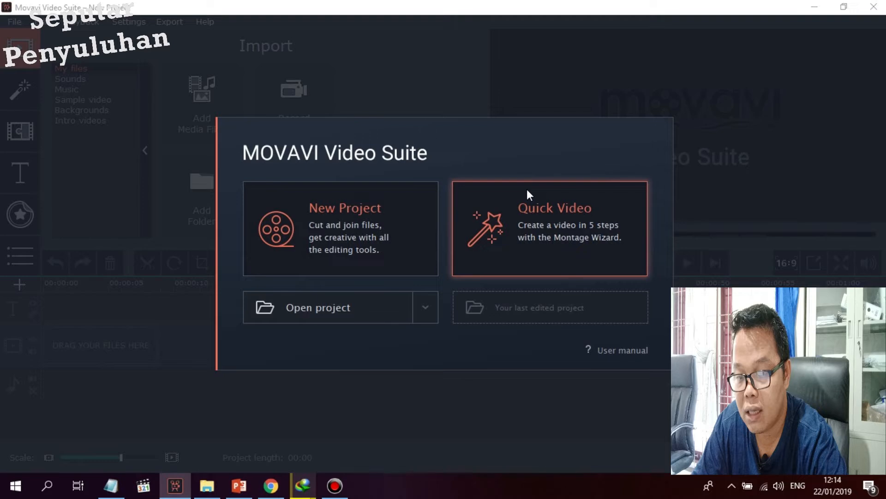
click(395, 225)
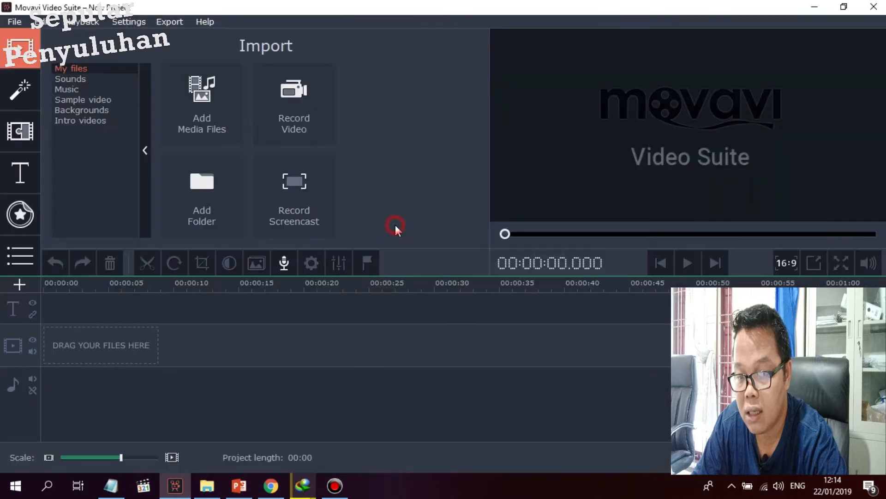
Step: Add the images Slide1 through Slide10 from the Penyuntikan Hormon Ovaprim folder to the project's video track
click(207, 485)
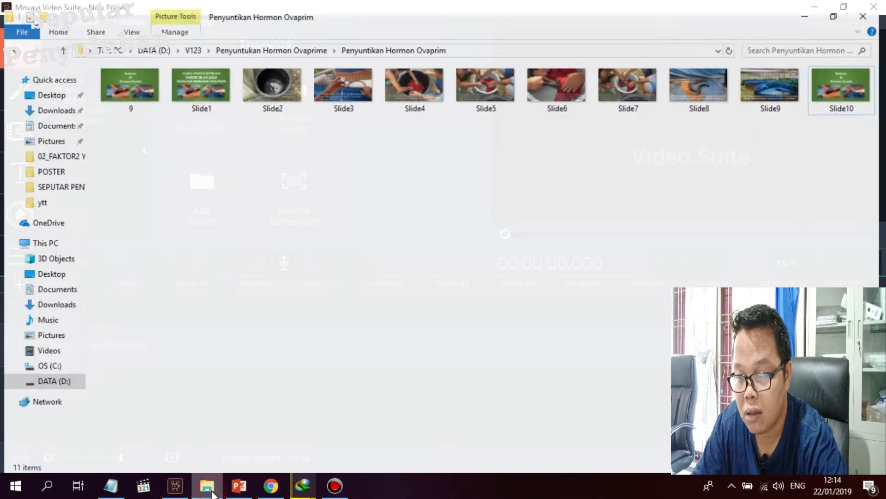
click(215, 87)
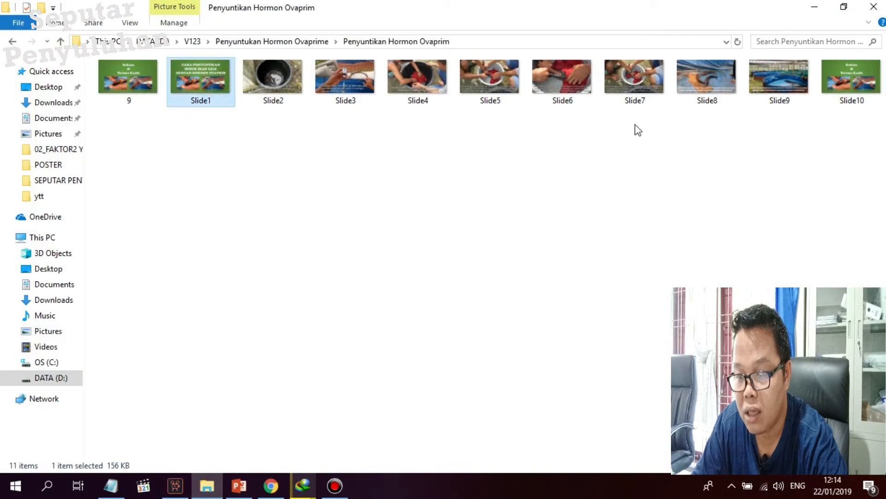
shift+click(854, 92)
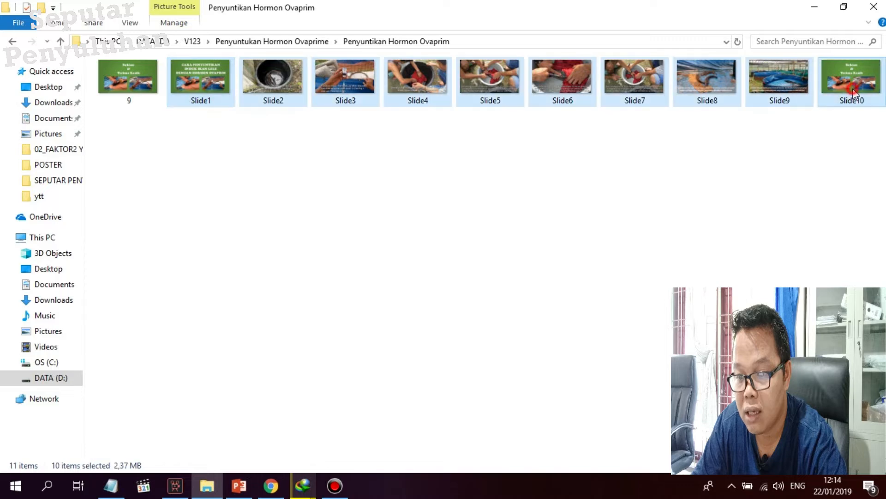
click(847, 8)
drag(665, 366, 667, 347)
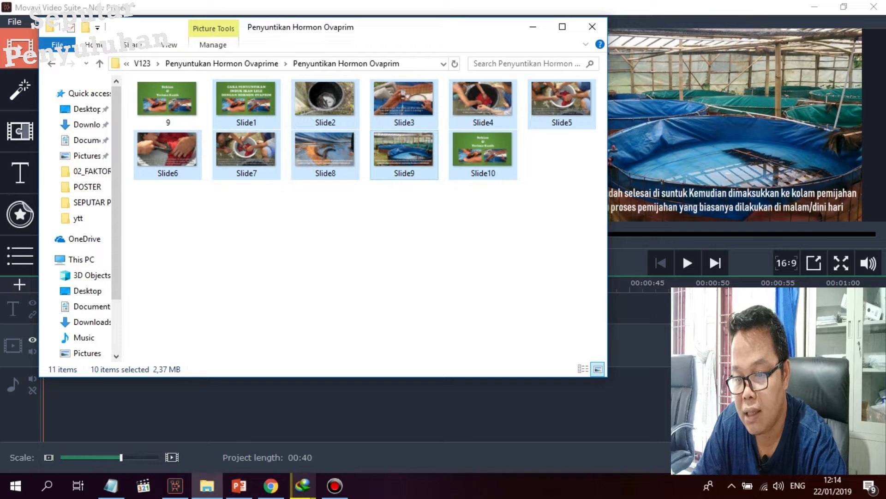
click(533, 27)
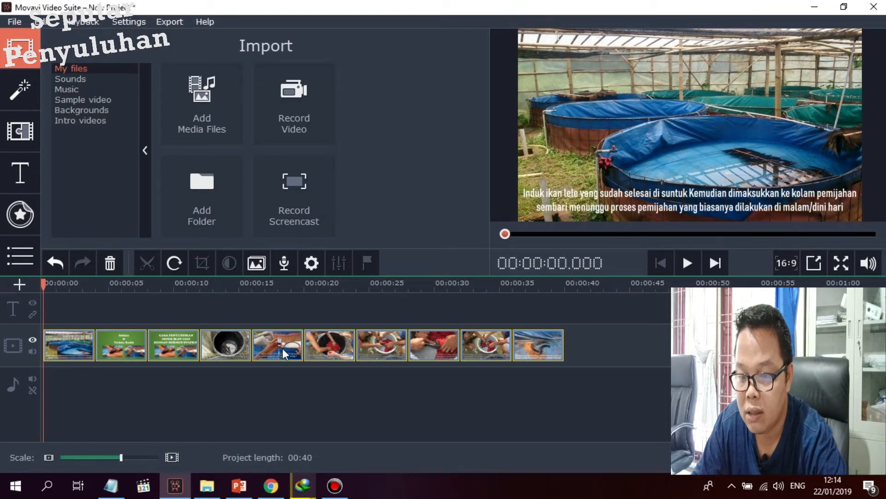
click(561, 409)
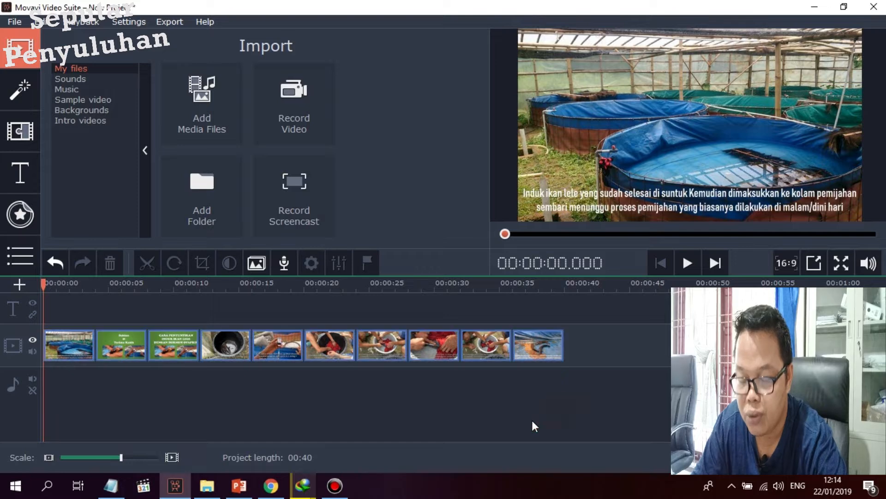
Step: Reorder the timeline so the title slide is first, the pond slide second to last and the "Sekian & Terima Kasih" slide last
drag(162, 345, 63, 345)
click(130, 395)
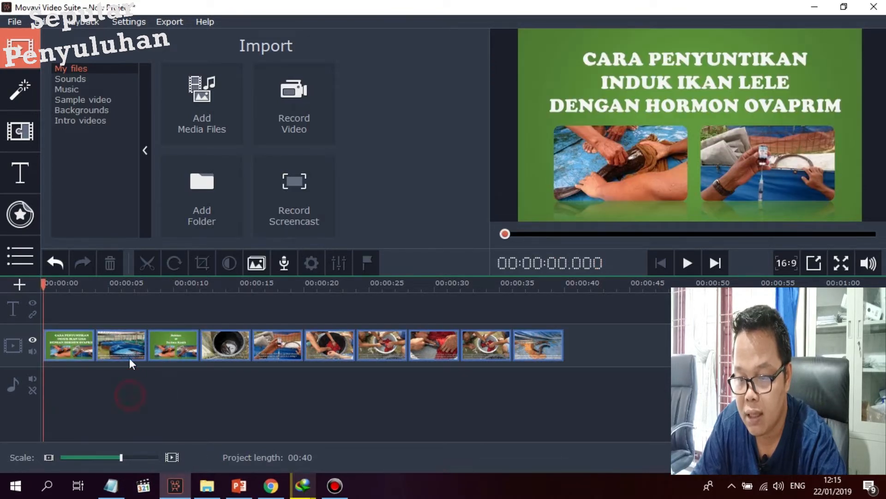
drag(180, 342, 662, 359)
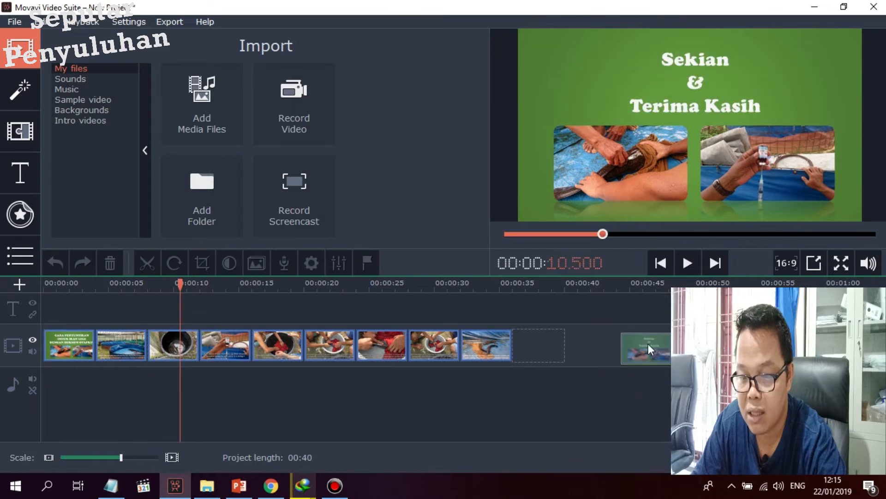
drag(576, 355, 573, 355)
drag(123, 345, 490, 353)
click(353, 419)
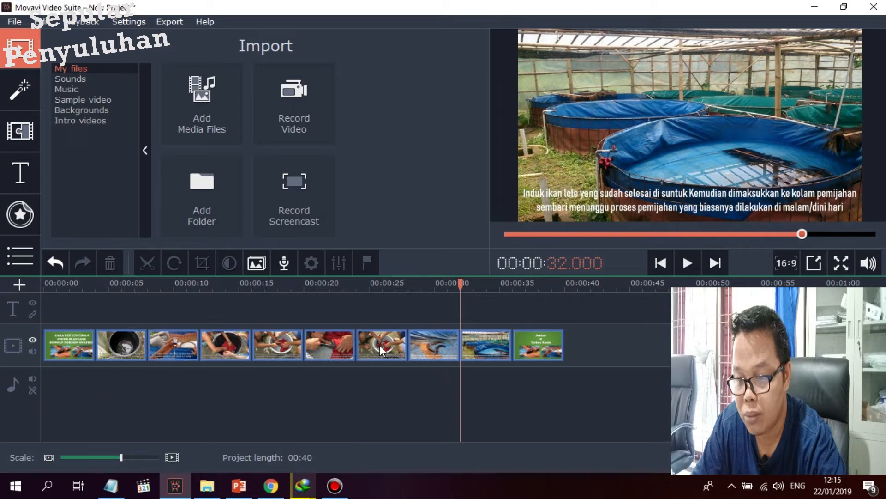
Step: Check the slide order by previewing the individual timeline clips back to the title slide, including the closing slide
click(440, 345)
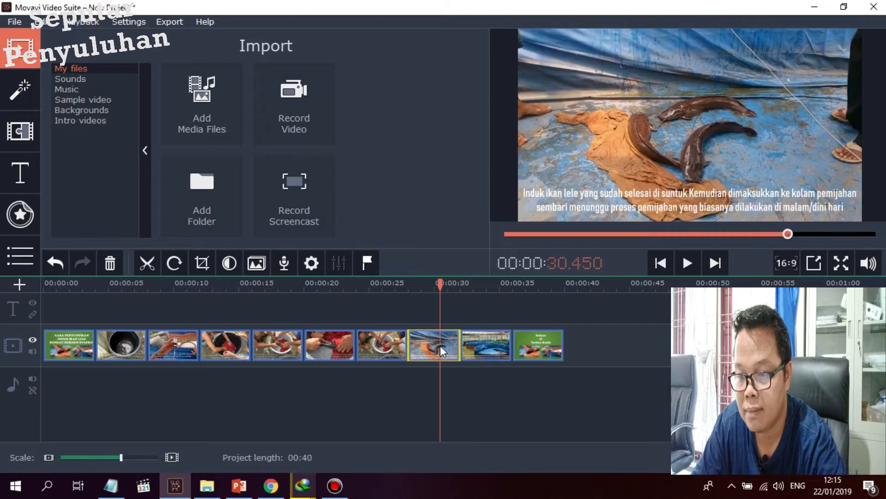
click(384, 348)
click(328, 348)
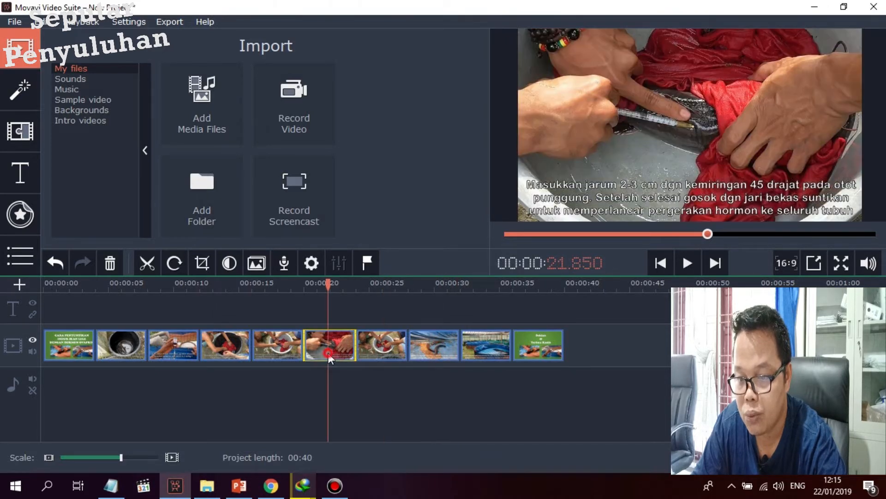
click(285, 350)
click(216, 343)
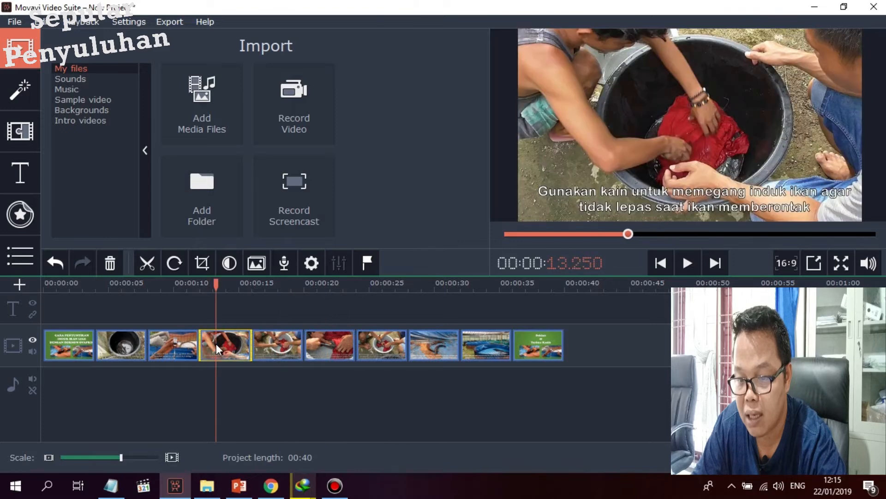
click(174, 342)
click(126, 347)
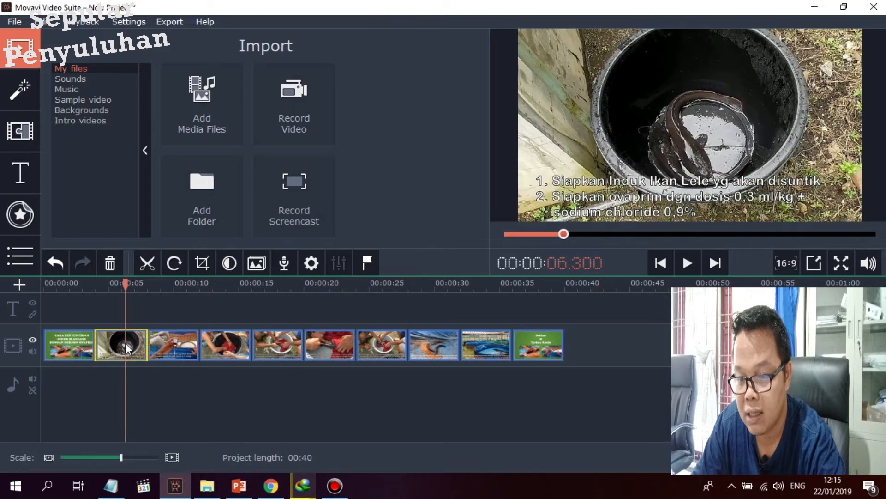
click(62, 344)
click(220, 415)
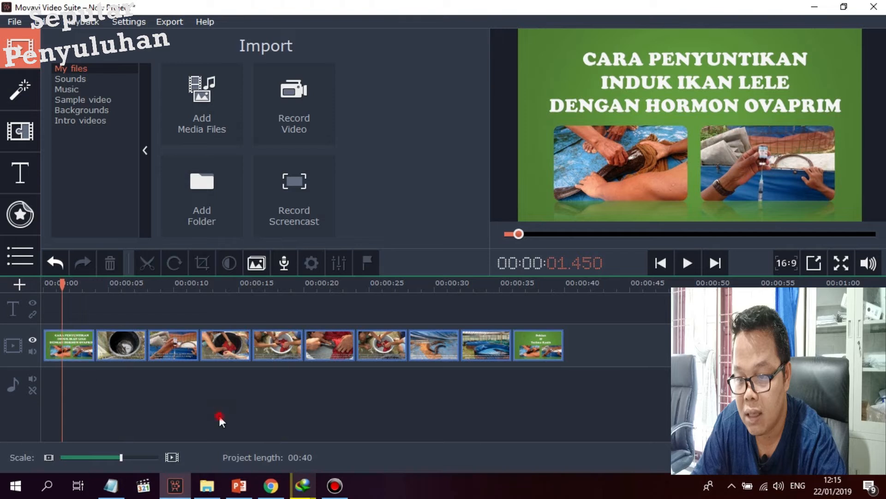
click(78, 346)
click(544, 350)
click(438, 392)
Step: Apply the Blur in transition to all ten timeline clips with the Transition Wizard and play the sequence from the start
click(76, 340)
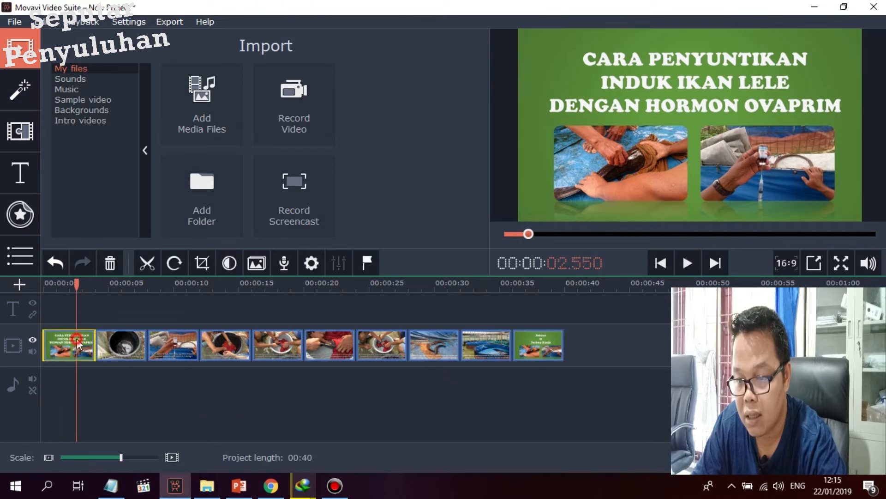
ctrl+click(131, 348)
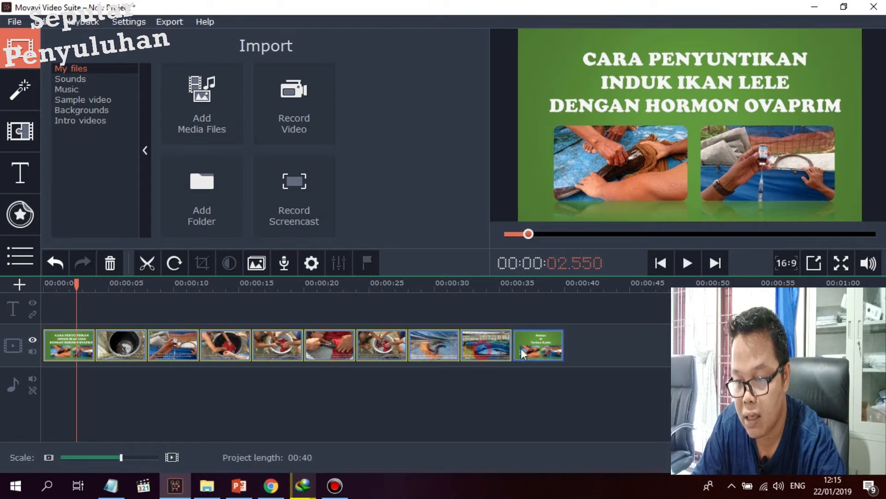
click(261, 268)
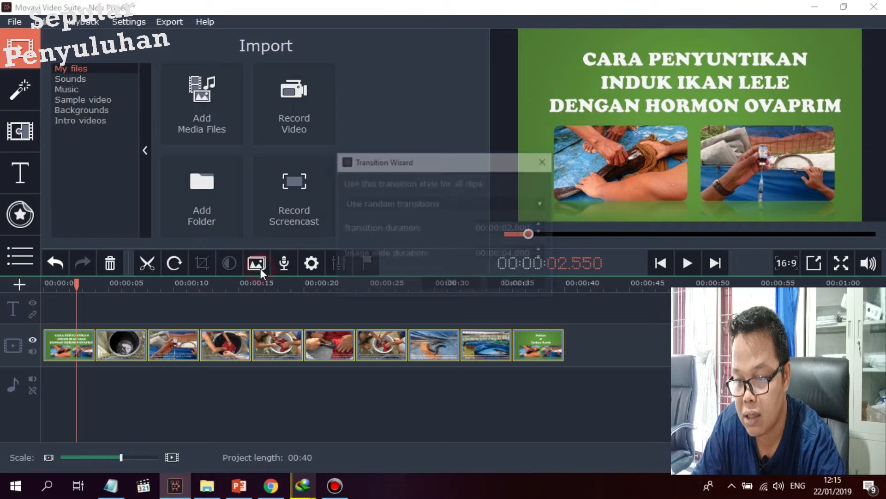
click(450, 210)
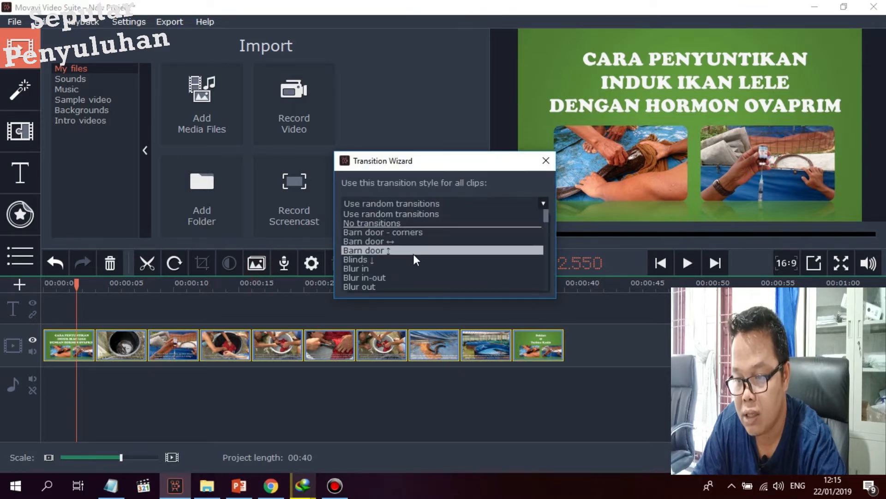
click(405, 270)
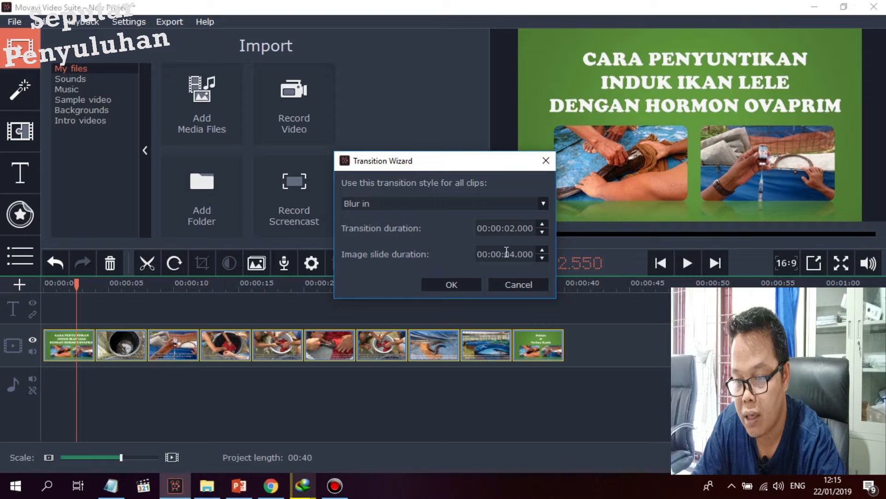
click(457, 285)
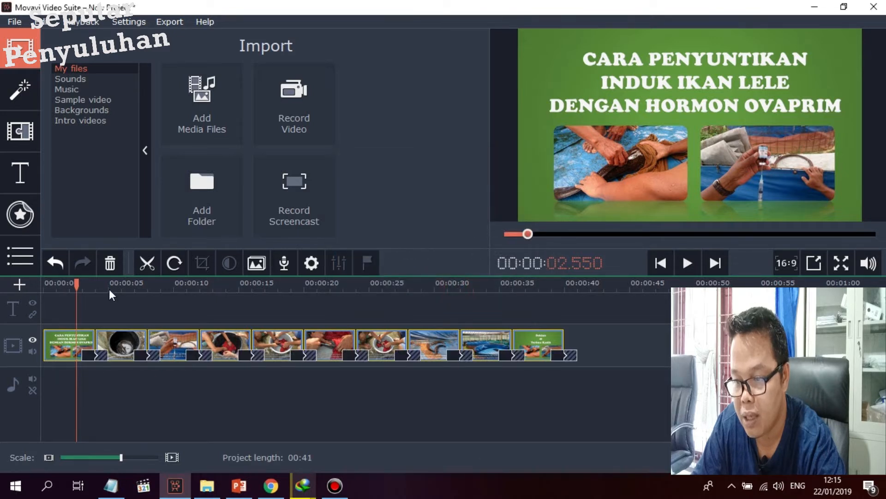
drag(82, 288, 23, 291)
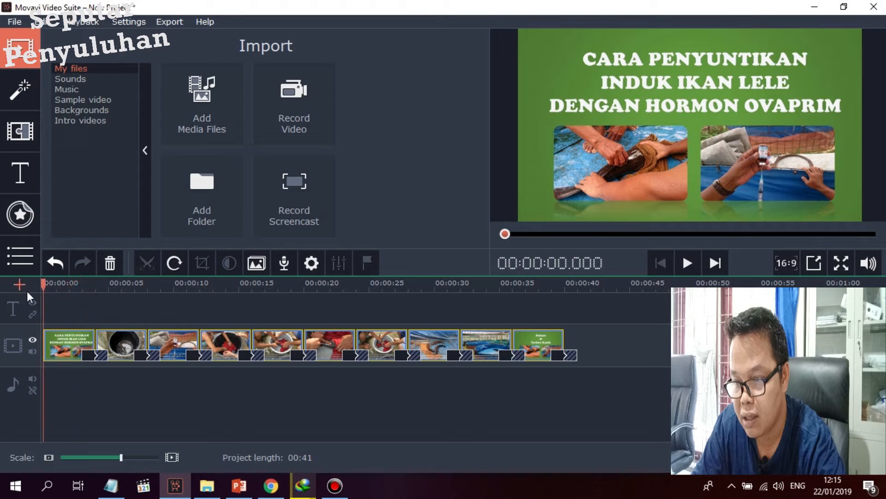
click(688, 264)
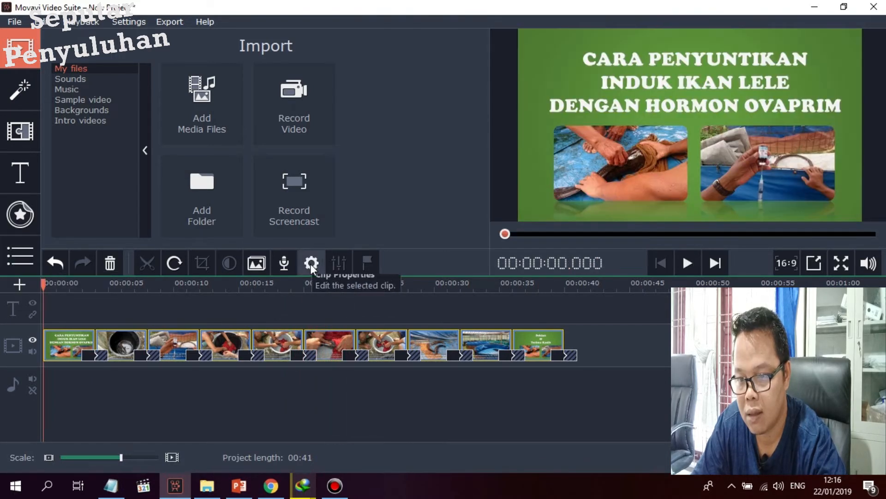
Step: Add a Zoom in effect to the title clip and enlarge its target frame to enclose the title text and both photos
click(312, 264)
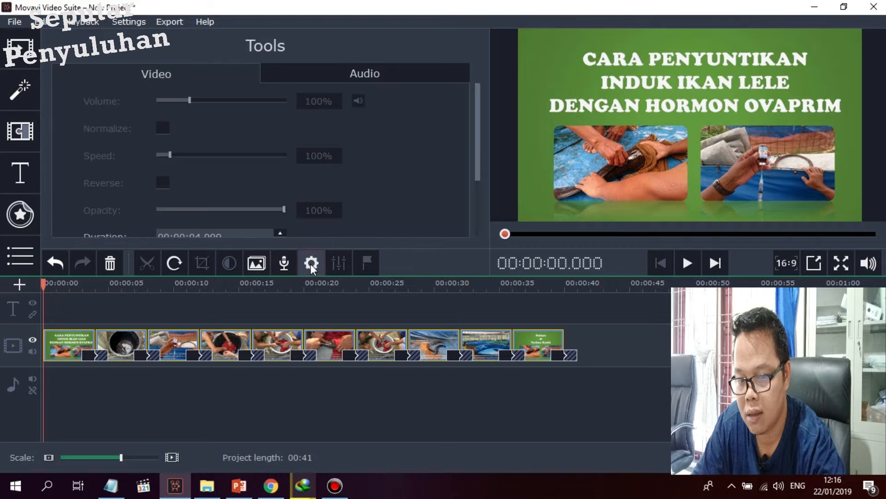
scroll(366, 167, down, 5)
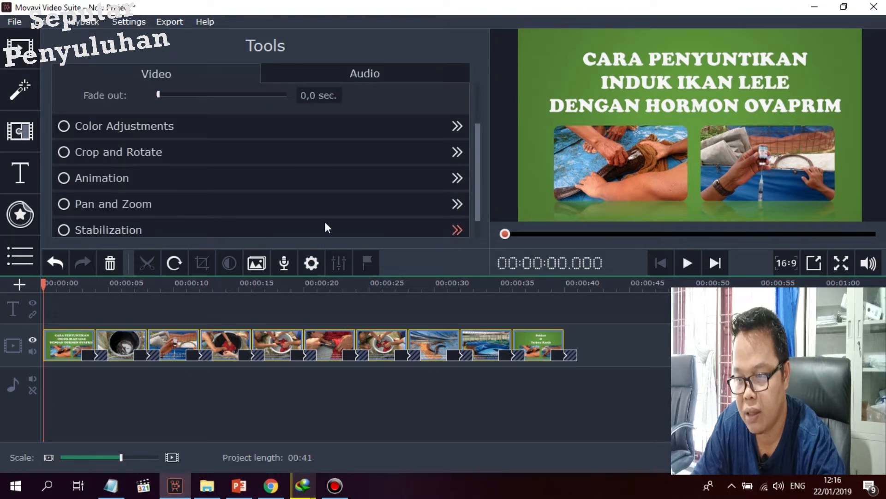
click(459, 206)
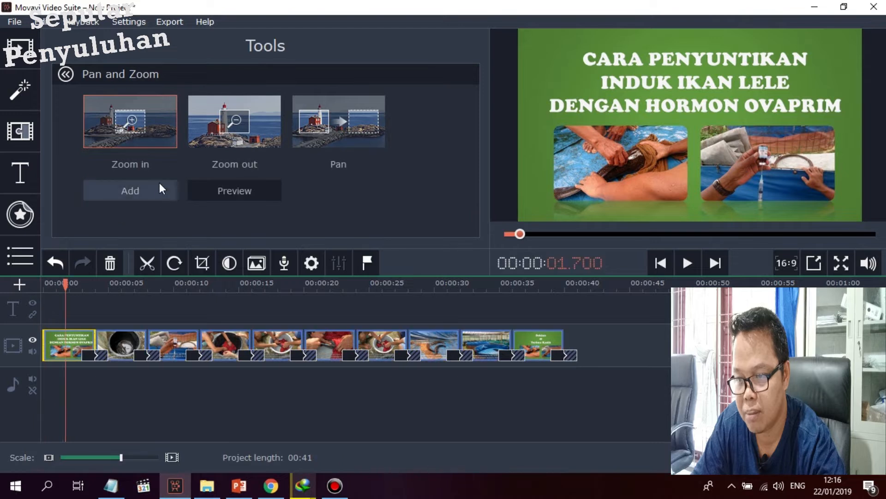
click(127, 189)
drag(753, 160, 740, 144)
drag(598, 163, 557, 188)
drag(664, 163, 688, 164)
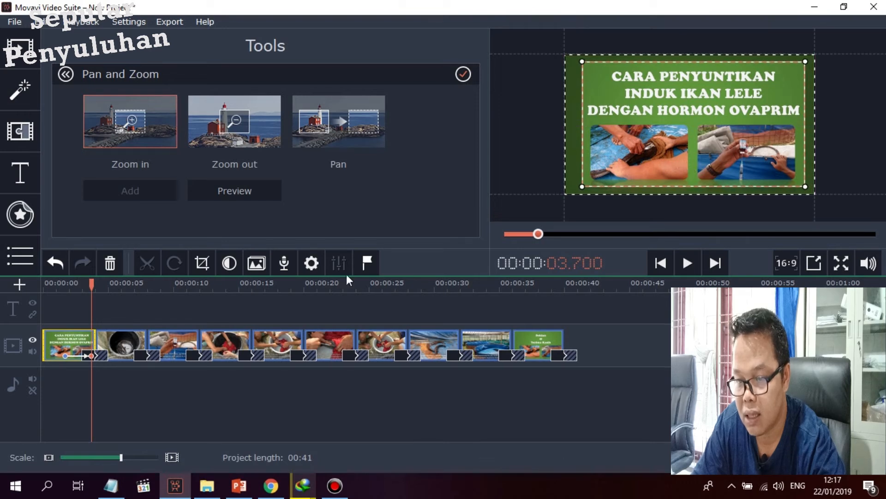
Step: Move the start of the title clip's zoom effect to 0.7 seconds and play the project from the beginning
drag(64, 355, 52, 358)
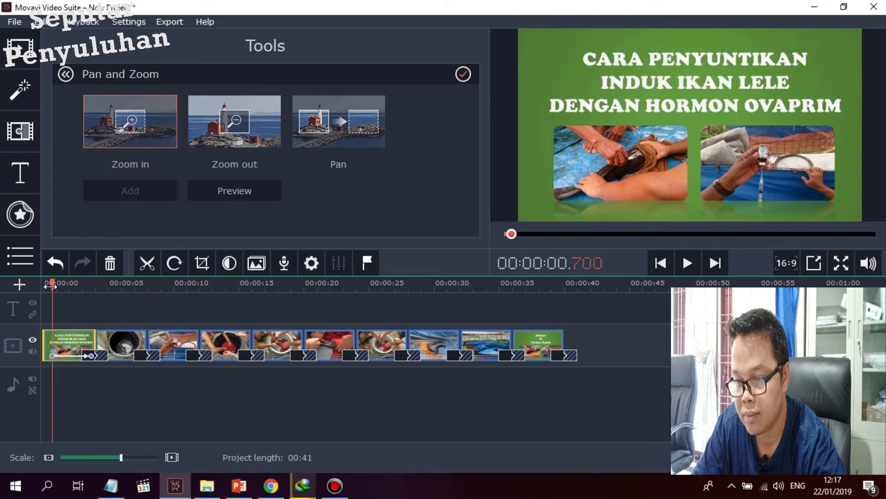
drag(49, 286, 43, 286)
click(688, 263)
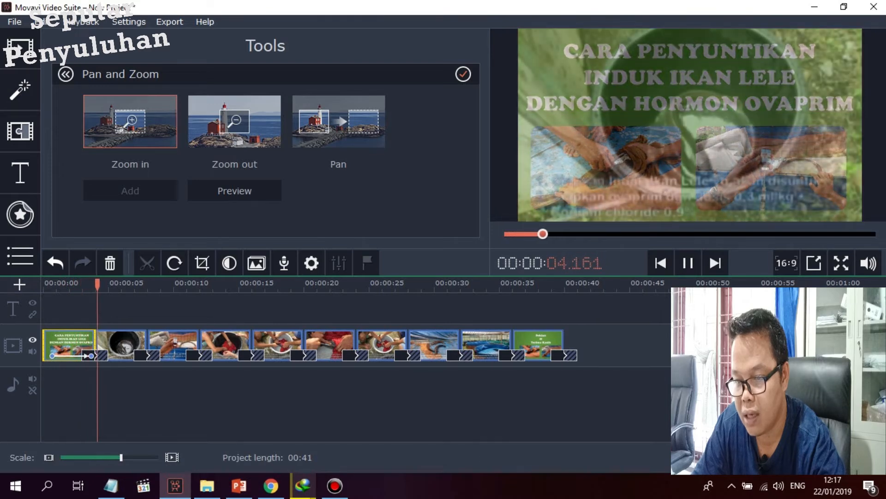
click(687, 264)
Step: Add a Zoom out effect to the second timeline clip and resize its frame to cover most of the picture, including the caption
click(123, 349)
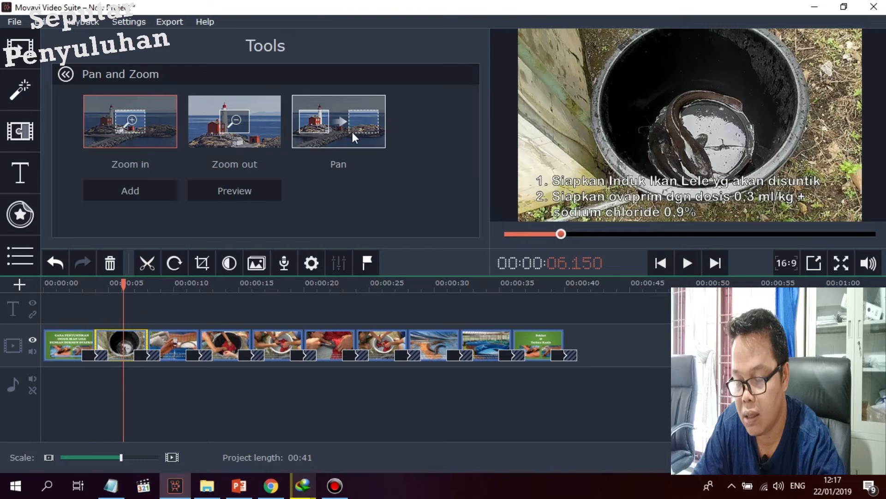
click(237, 128)
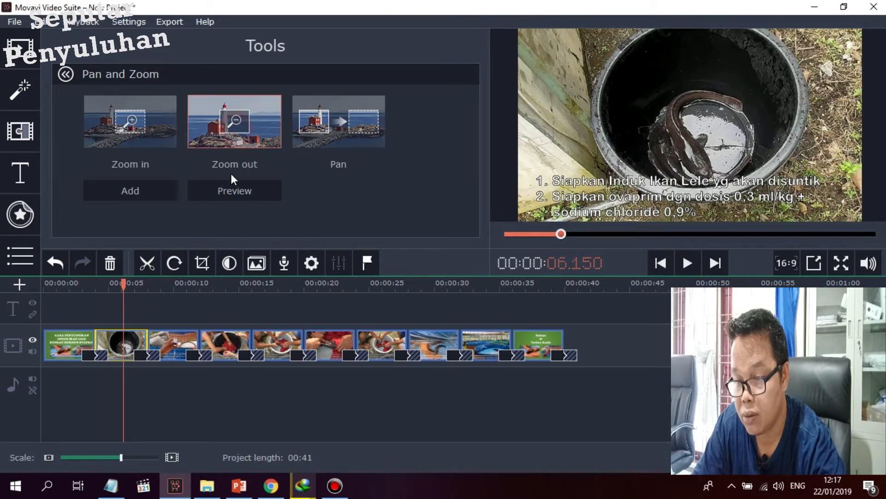
click(145, 190)
drag(564, 195, 587, 182)
drag(642, 153, 622, 167)
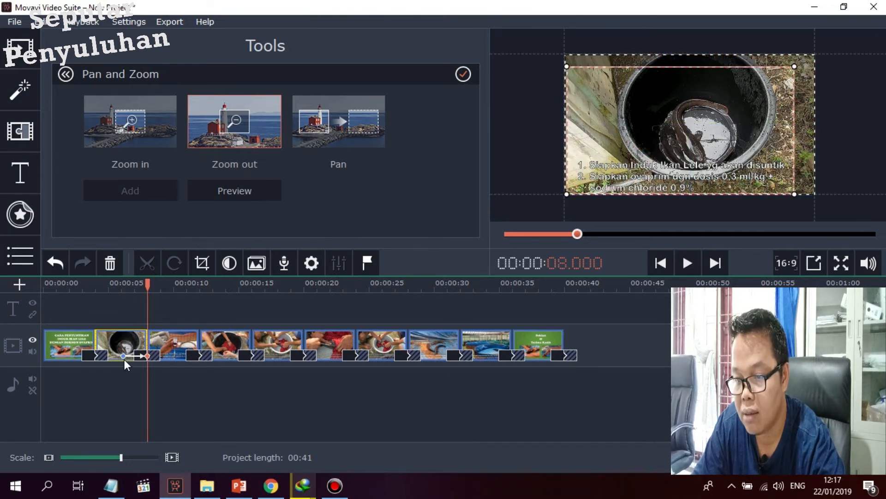
Step: Move the start of the second clip's zoom effect closer to the clip's beginning and play the project from the title clip
drag(124, 358, 103, 358)
drag(104, 286, 77, 287)
click(686, 263)
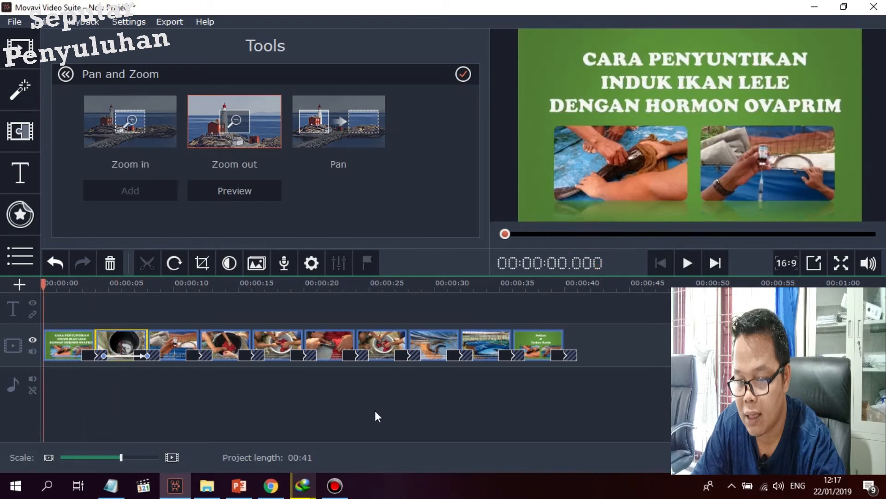
click(376, 412)
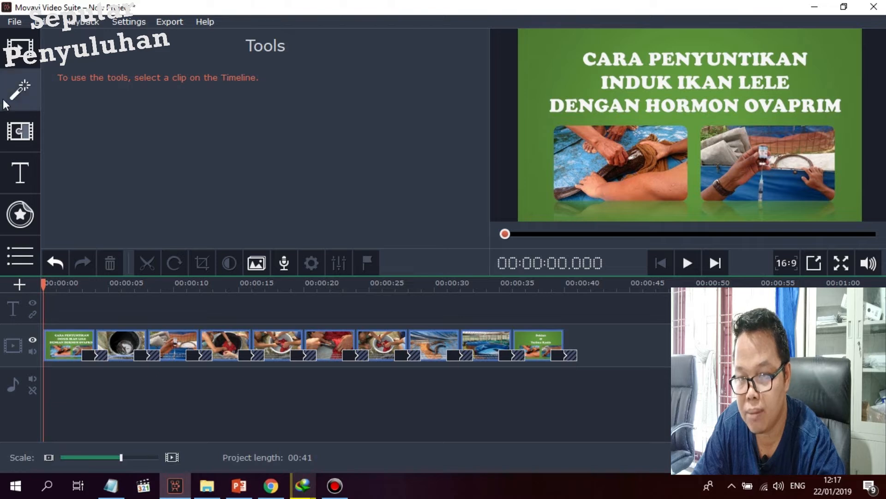
Step: Add the Bittersweet music at the start of the audio track and play the project to hear it with the slides
click(18, 59)
click(60, 91)
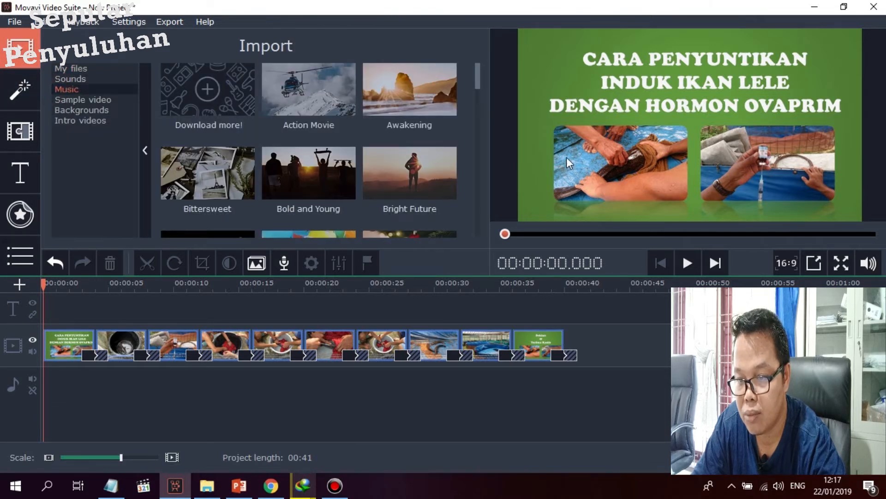
drag(476, 79, 471, 99)
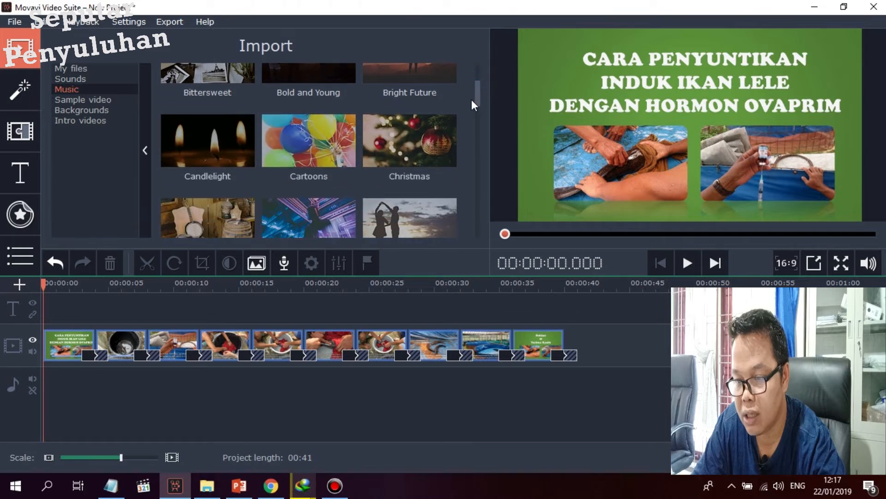
drag(232, 74, 50, 373)
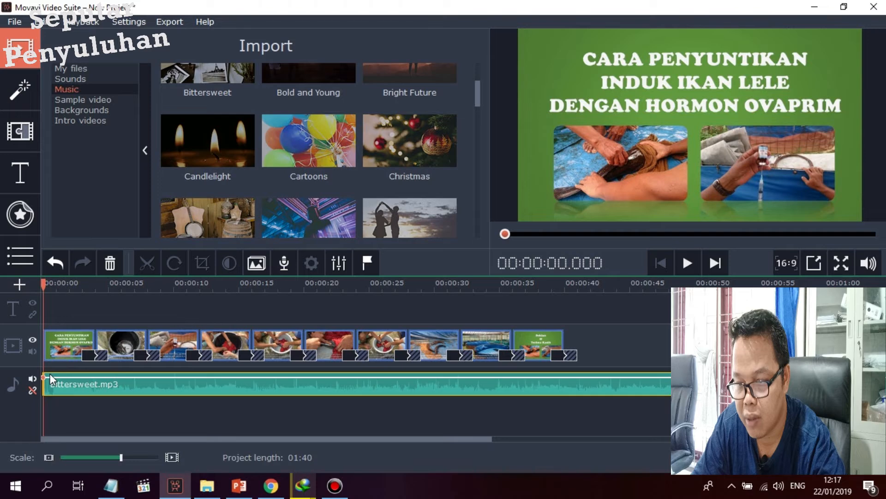
click(691, 267)
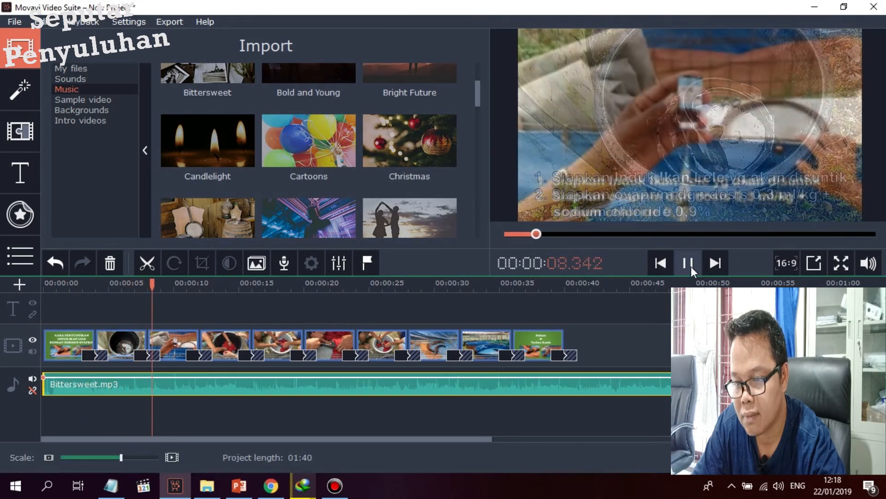
click(694, 263)
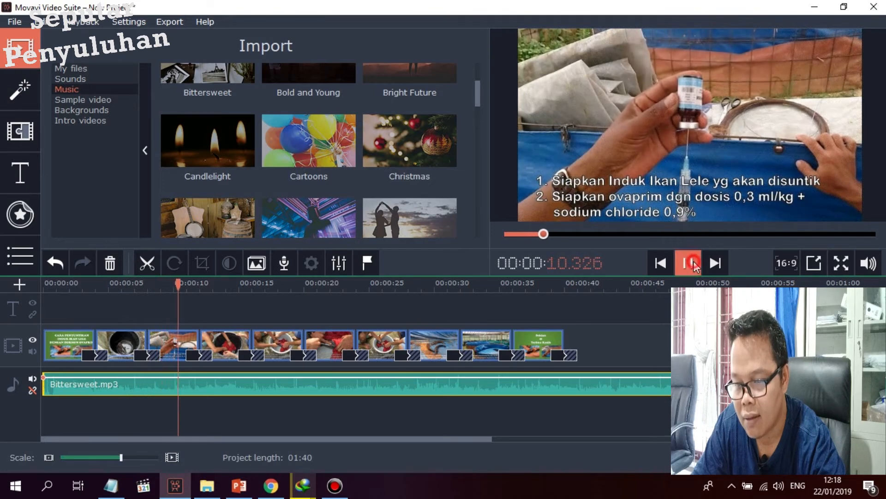
Step: Split the Bittersweet audio at 00:00:40.950, where the last slide ends, delete the excess part and return to the project start
drag(183, 299, 577, 355)
click(577, 387)
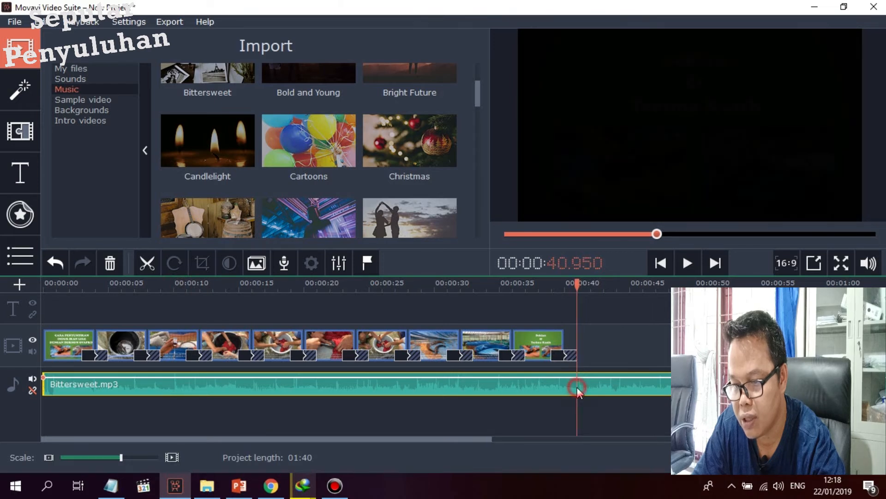
click(144, 262)
click(624, 379)
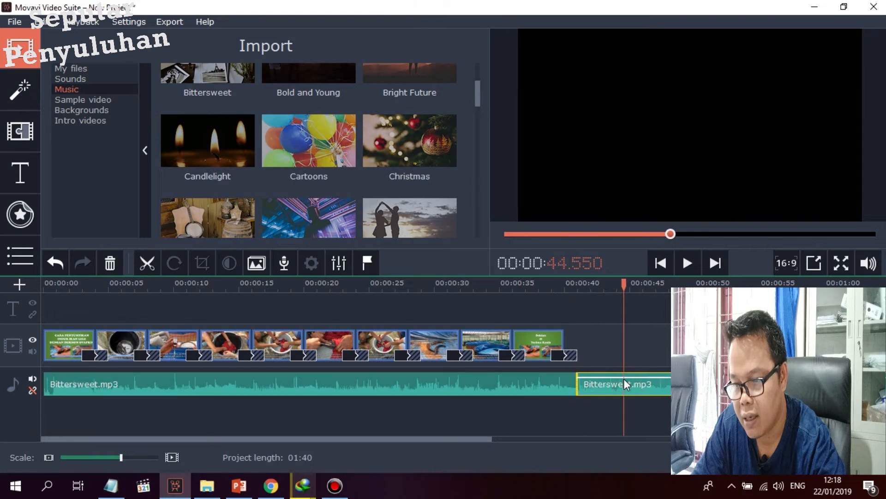
right_click(625, 378)
click(658, 335)
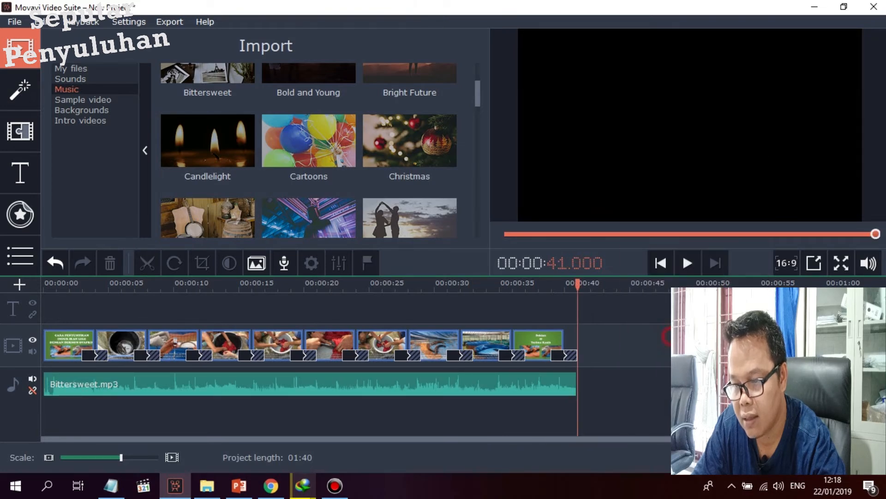
drag(875, 234, 495, 247)
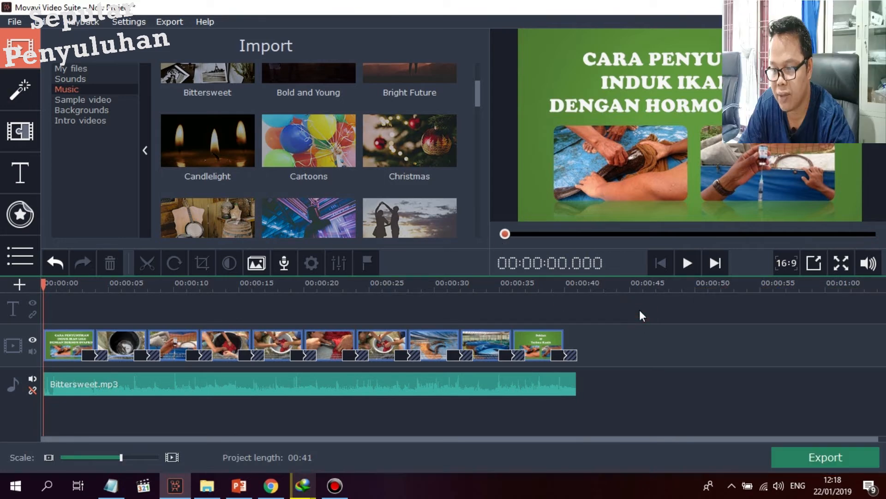
Step: Start an MP4 export and name the file "KLIP SERIAL FOTO CARA PENYUNTIKAN INDUK IKAN LELE DENGAN OVAPRIM"
click(792, 461)
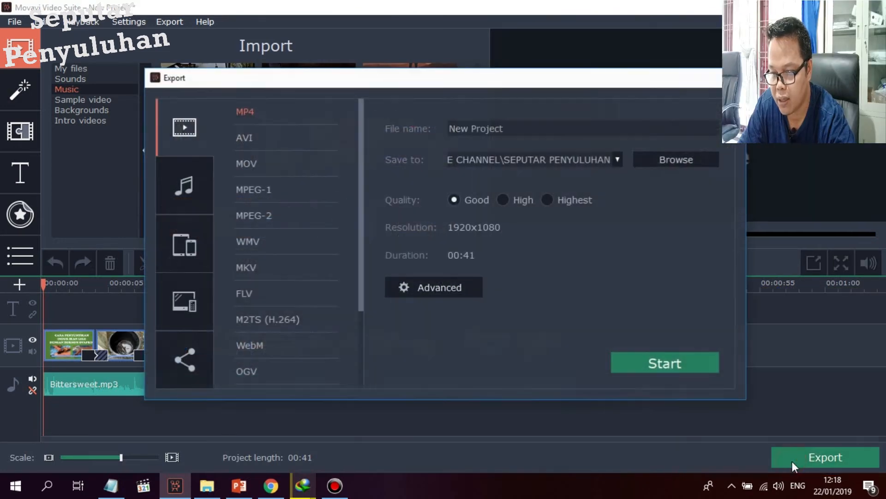
click(554, 128)
text(KLIP)
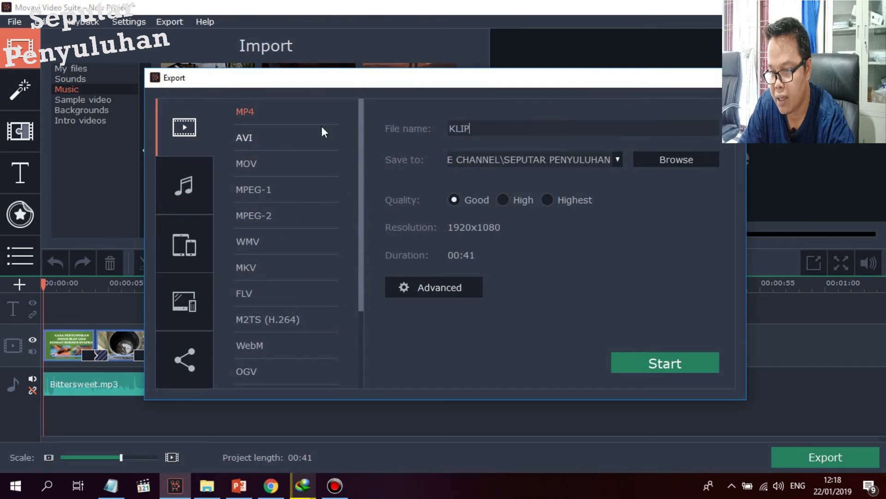
text( SERIAL FOTO)
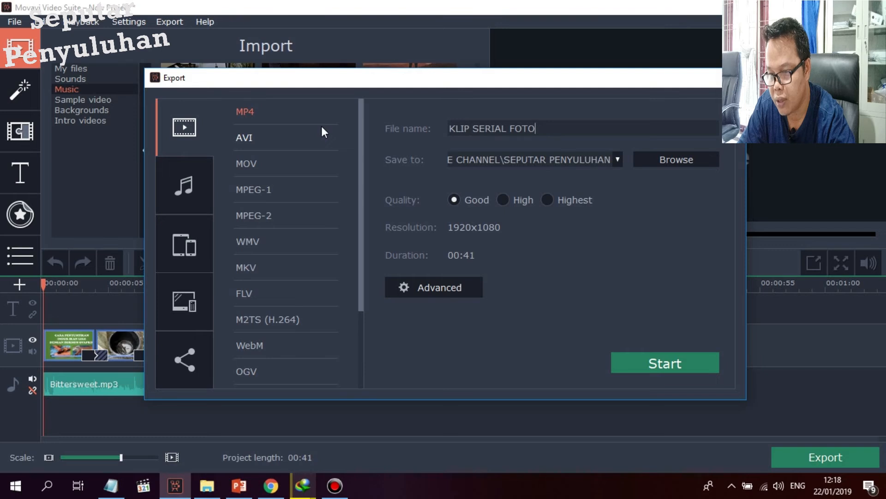
text( CARA PENYUNTIKAN INDU)
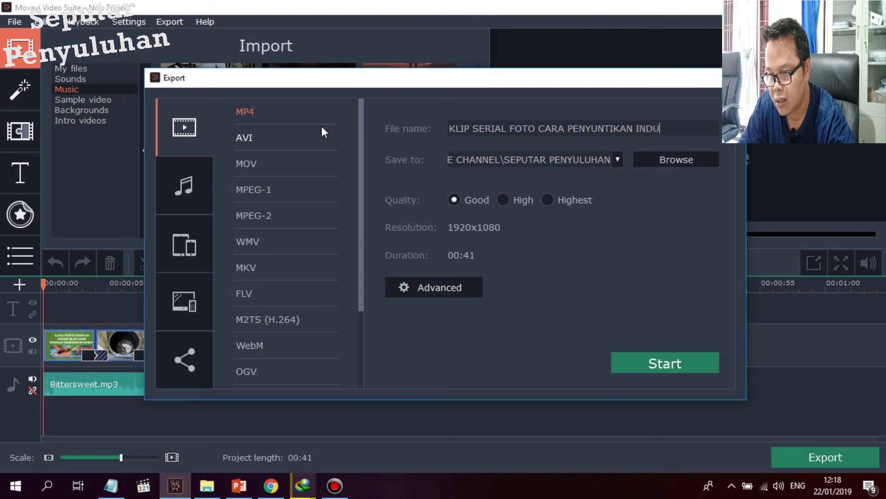
text(AN LELE DENGAN O)
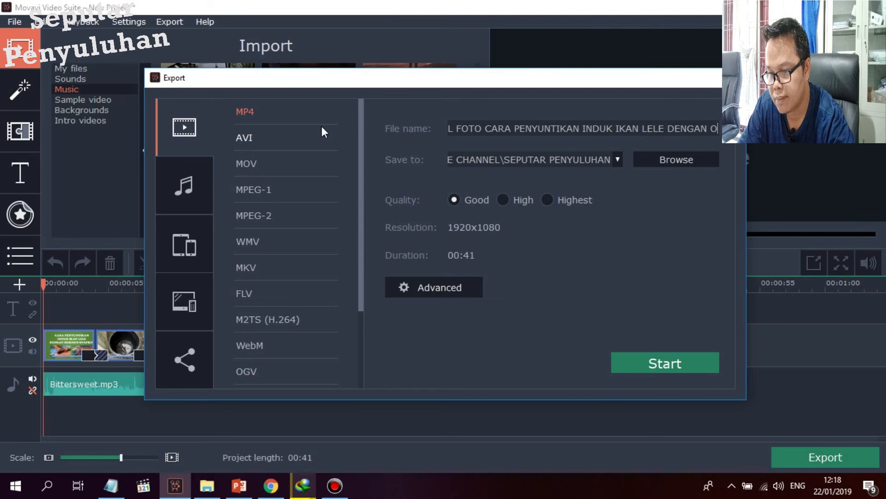
text(VAPRIM)
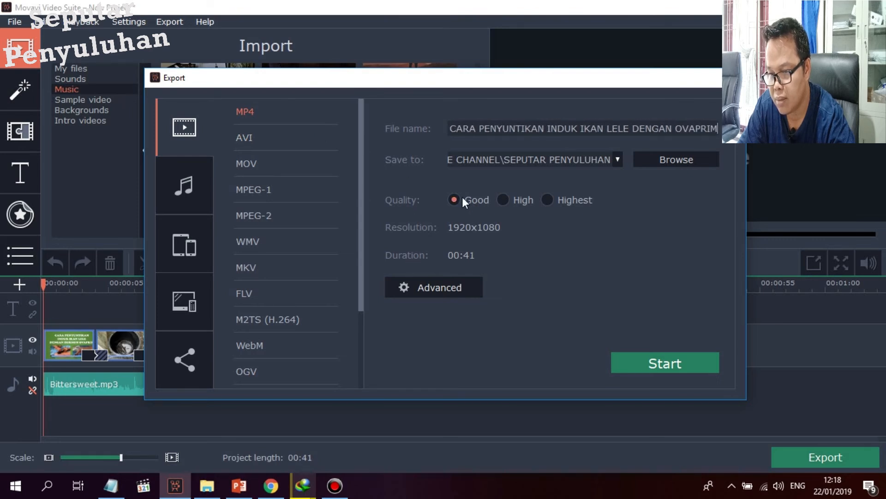
Step: Choose the 1920x1080 (16:9) resolution in the advanced export settings and export the video
click(460, 288)
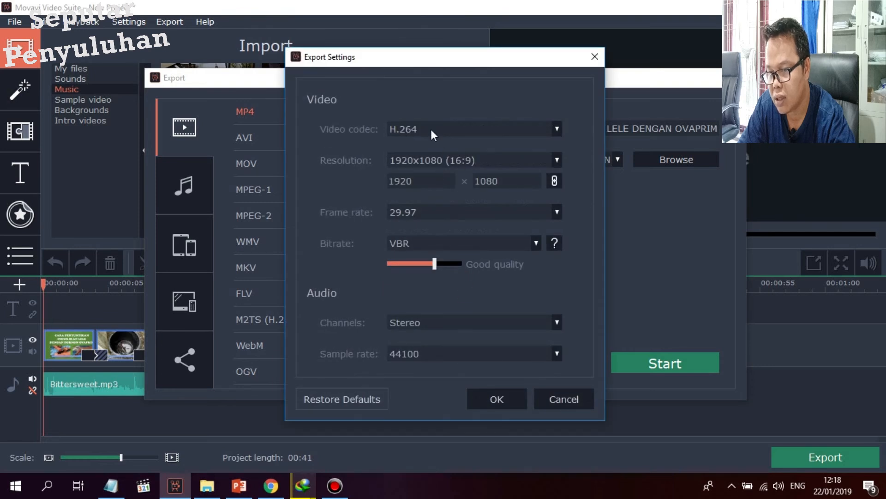
click(594, 56)
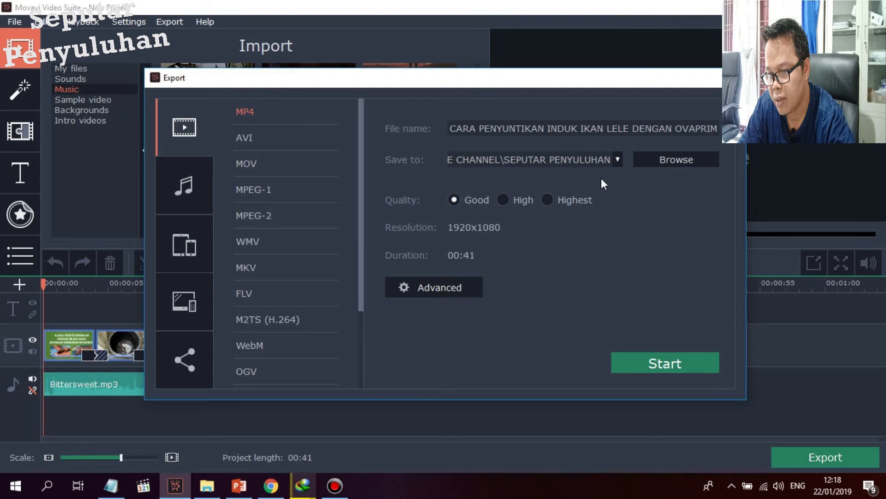
click(441, 292)
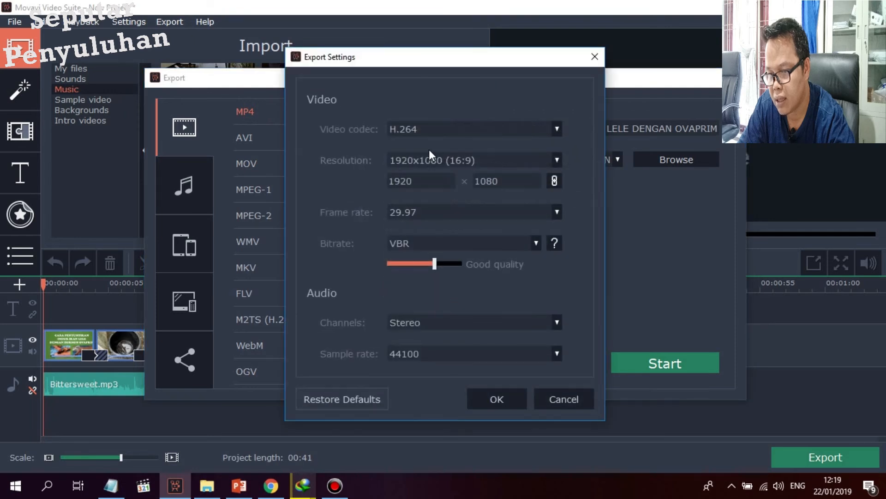
click(492, 160)
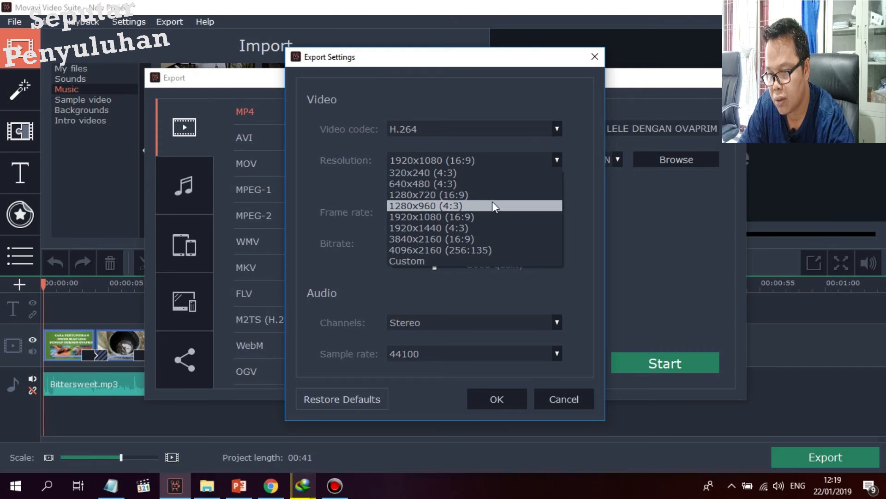
click(492, 215)
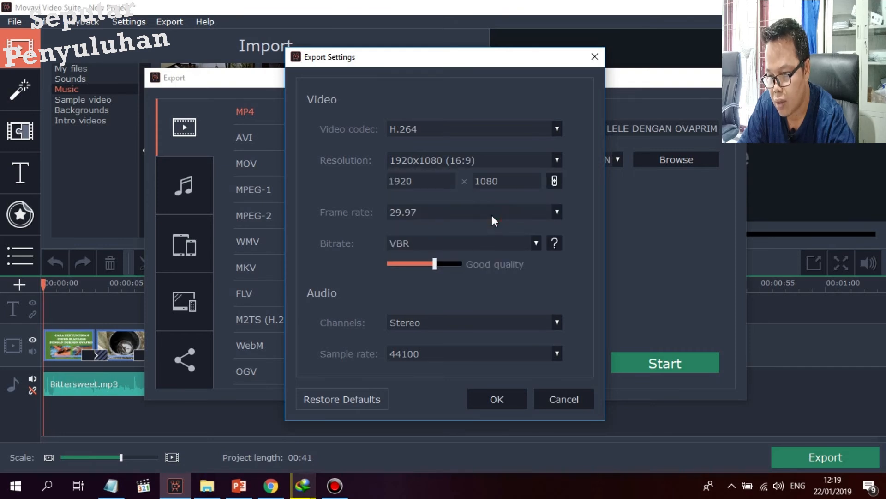
click(486, 400)
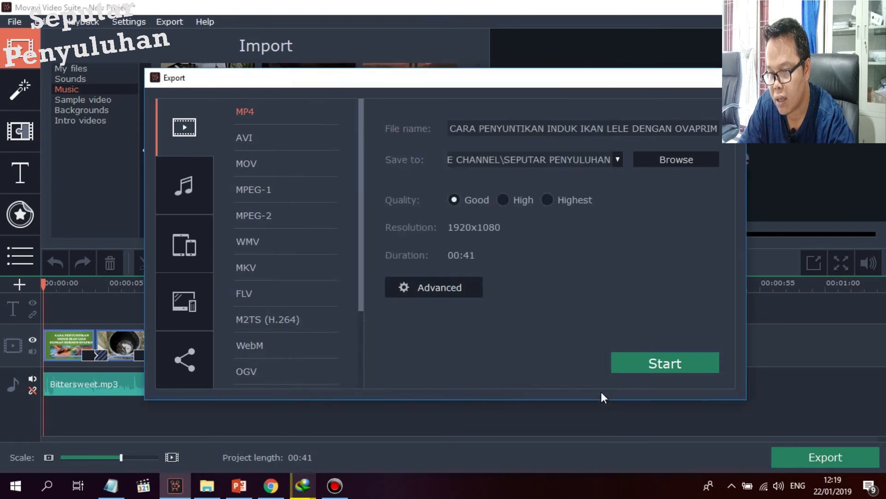
click(649, 360)
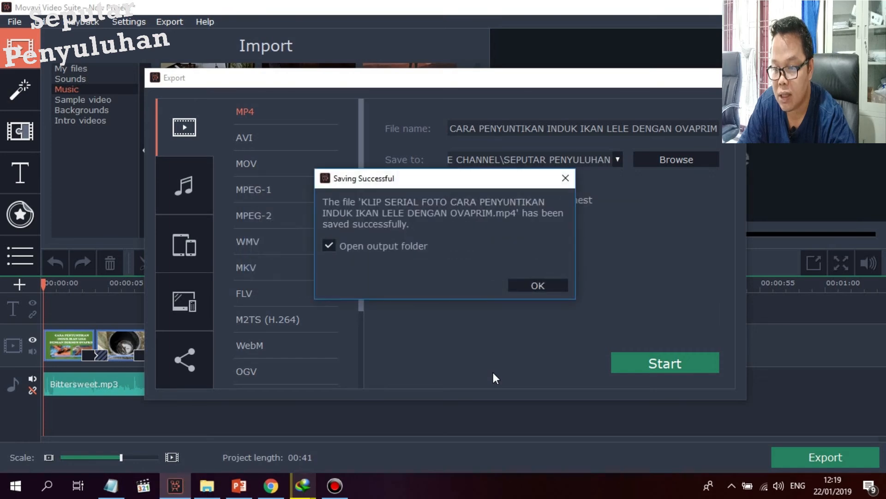
Step: Open the output folder and play the exported MP4 in a maximized MPC-HC (x64) window
click(524, 286)
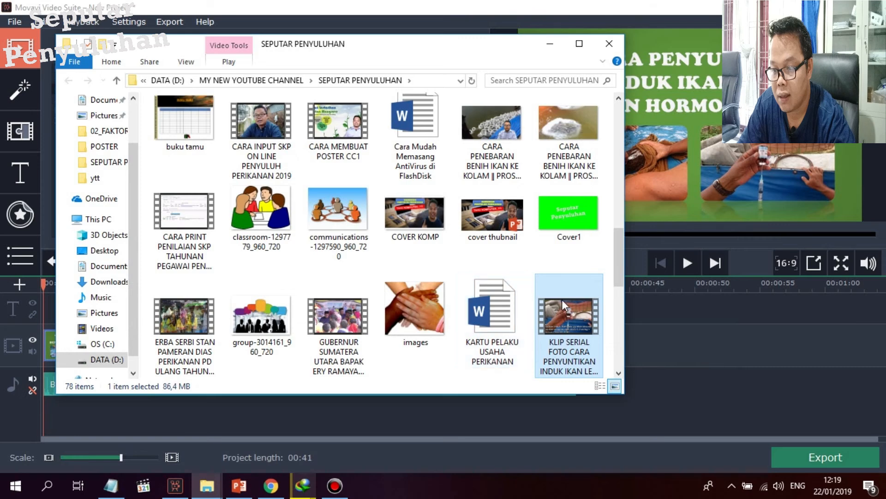
right_click(564, 315)
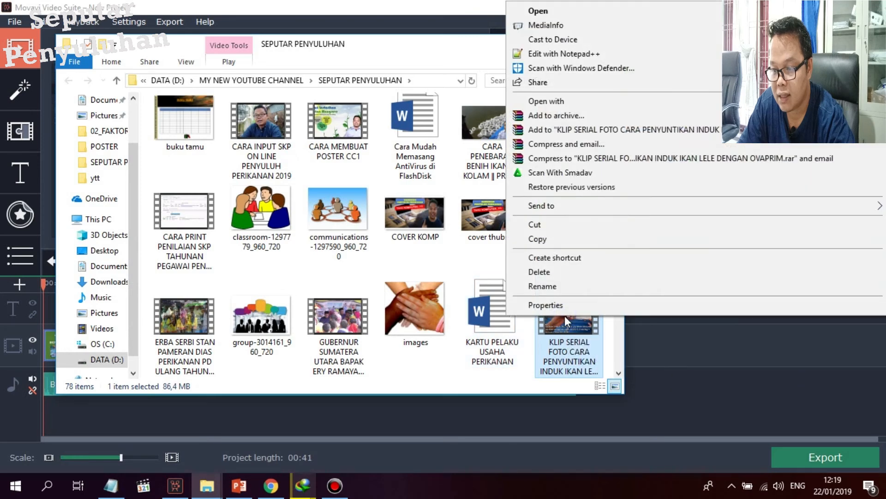
mouse_move(561, 98)
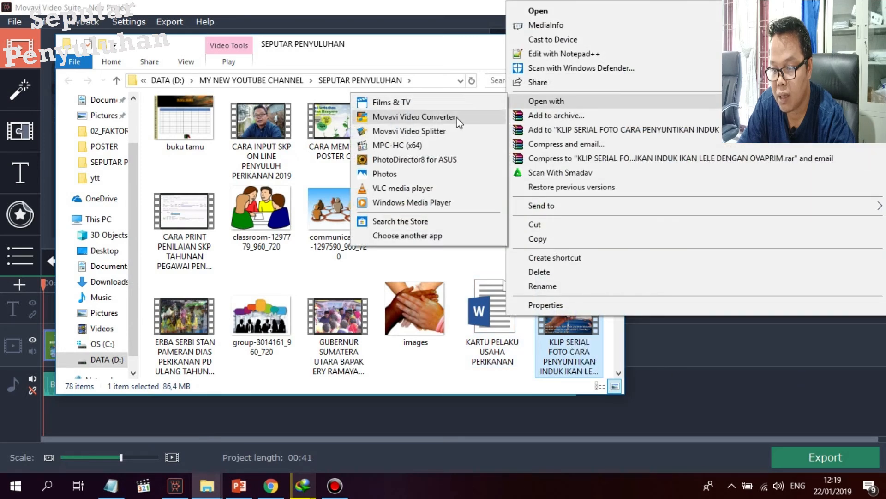
click(450, 144)
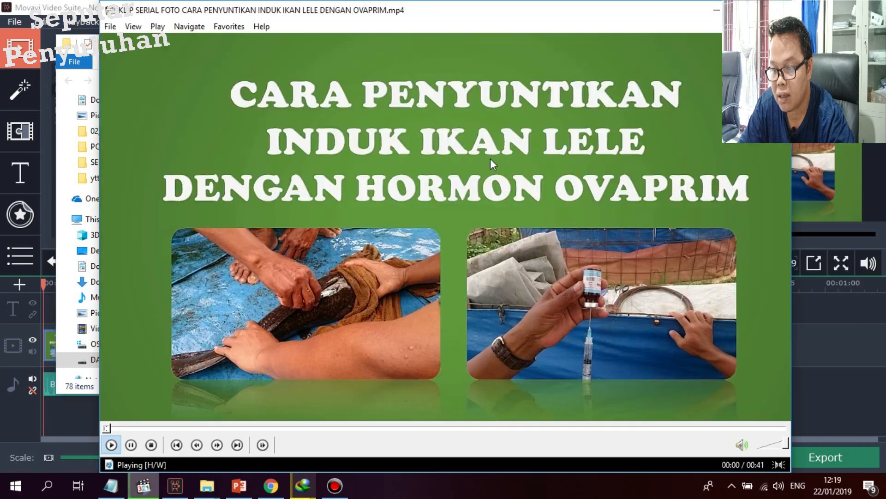
key(super+Up)
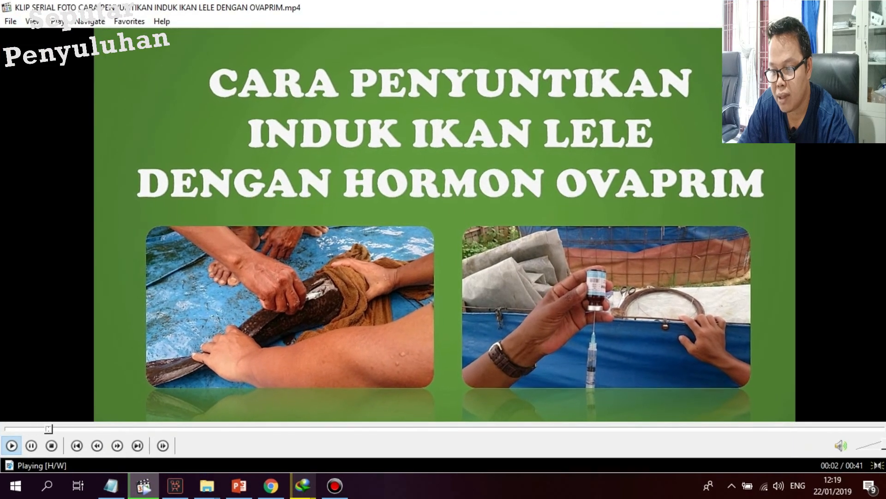